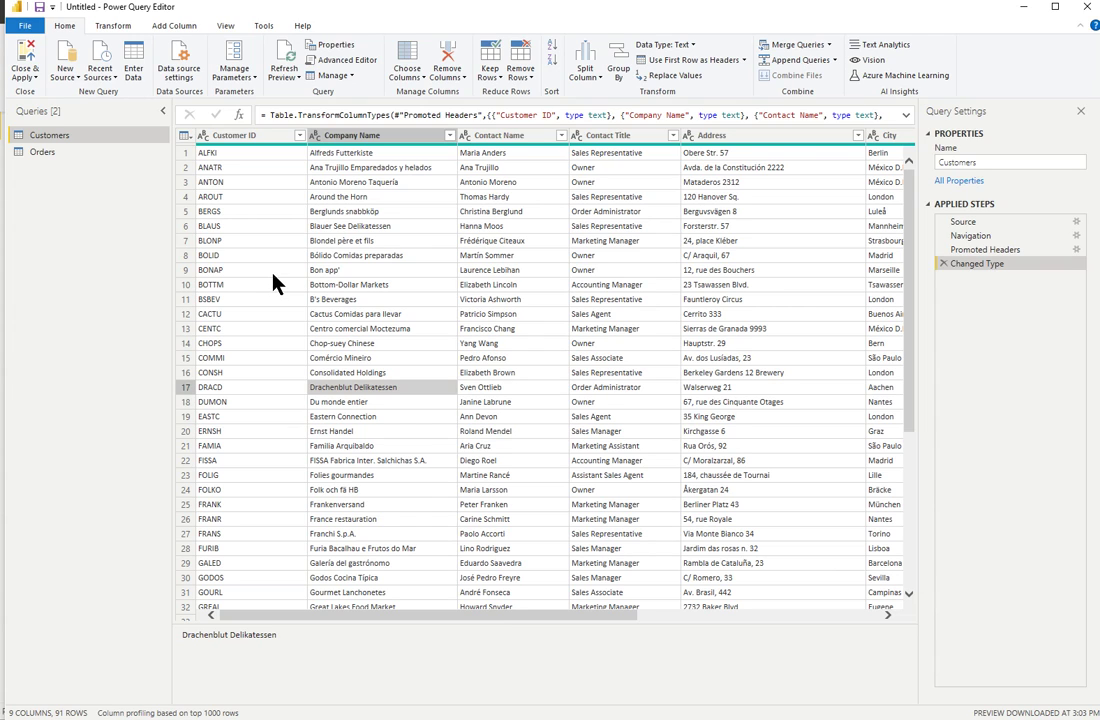
# Open the full Get Data connector catalogue from New Source and move it to the screen centre.
pyautogui.click(66, 72)
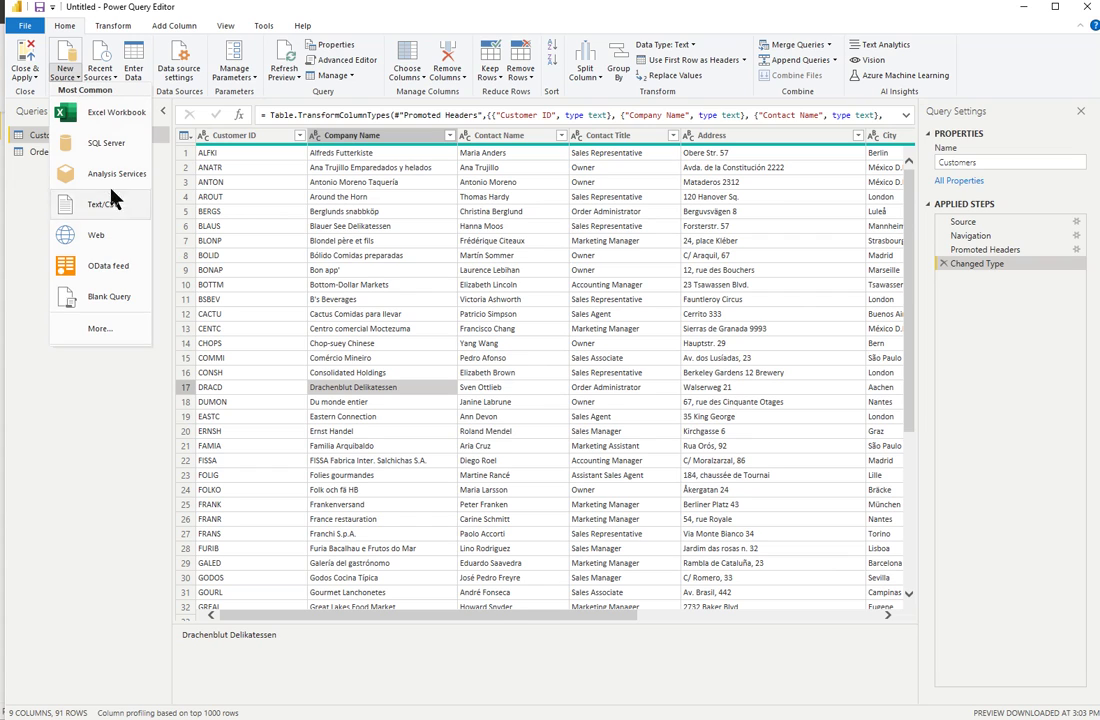
pyautogui.click(108, 338)
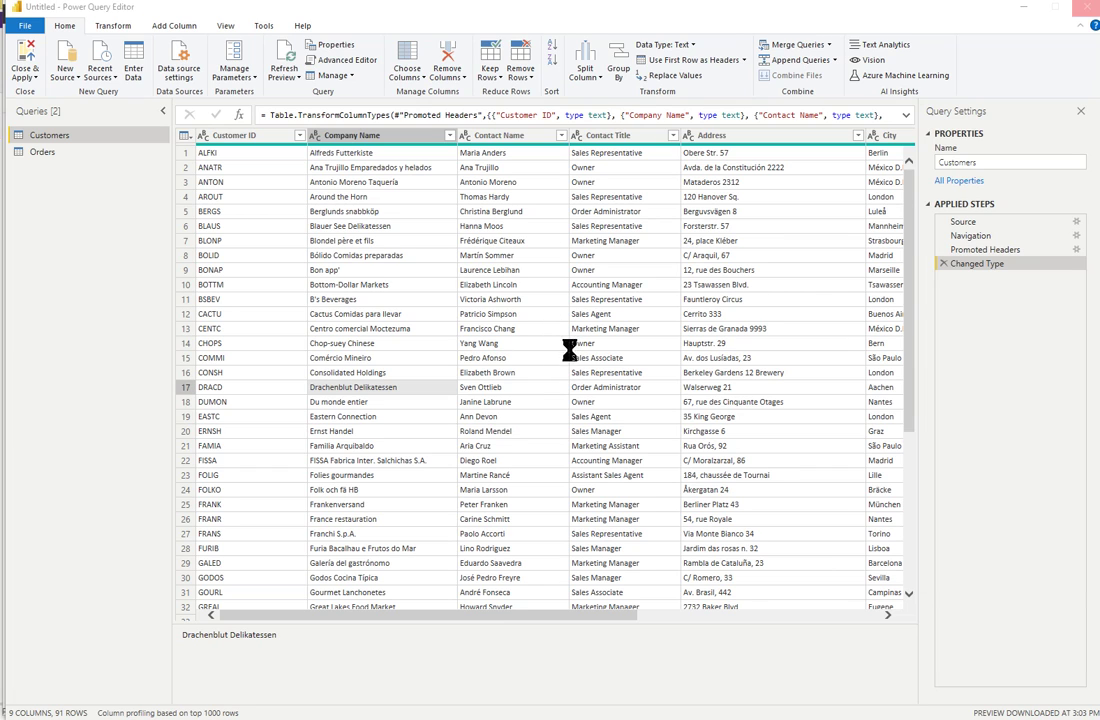
pyautogui.moveTo(889, 161); pyautogui.dragTo(553, 160)
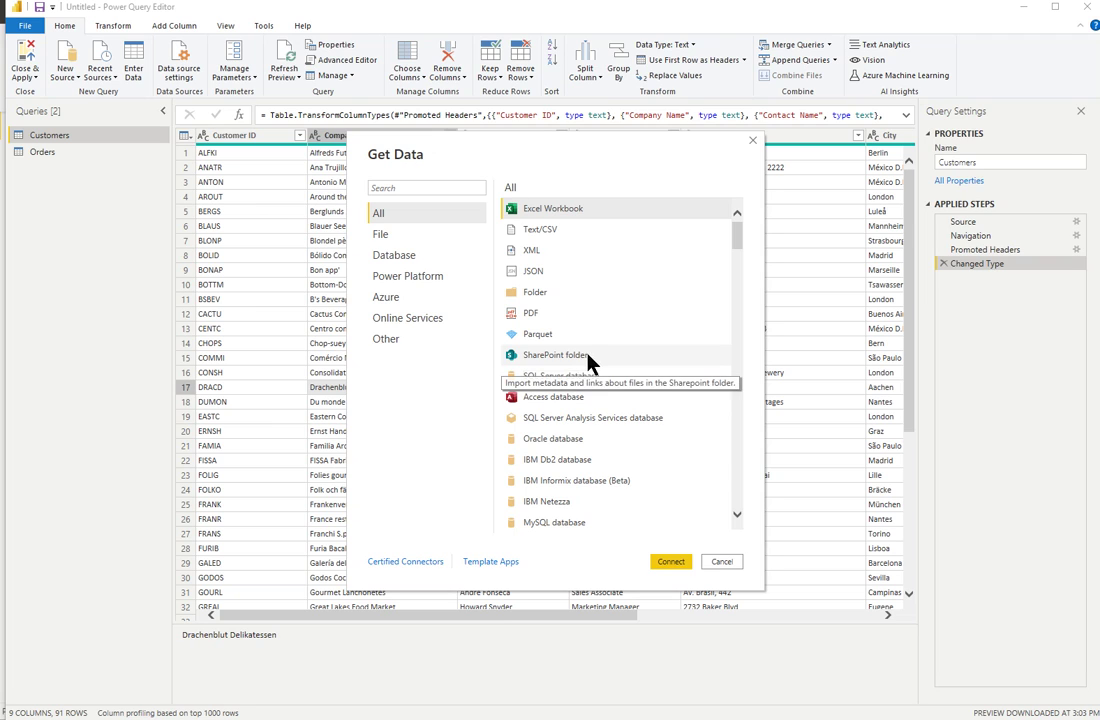
# Pick the Access database connector and connect to browse for the database file.
pyautogui.click(545, 400)
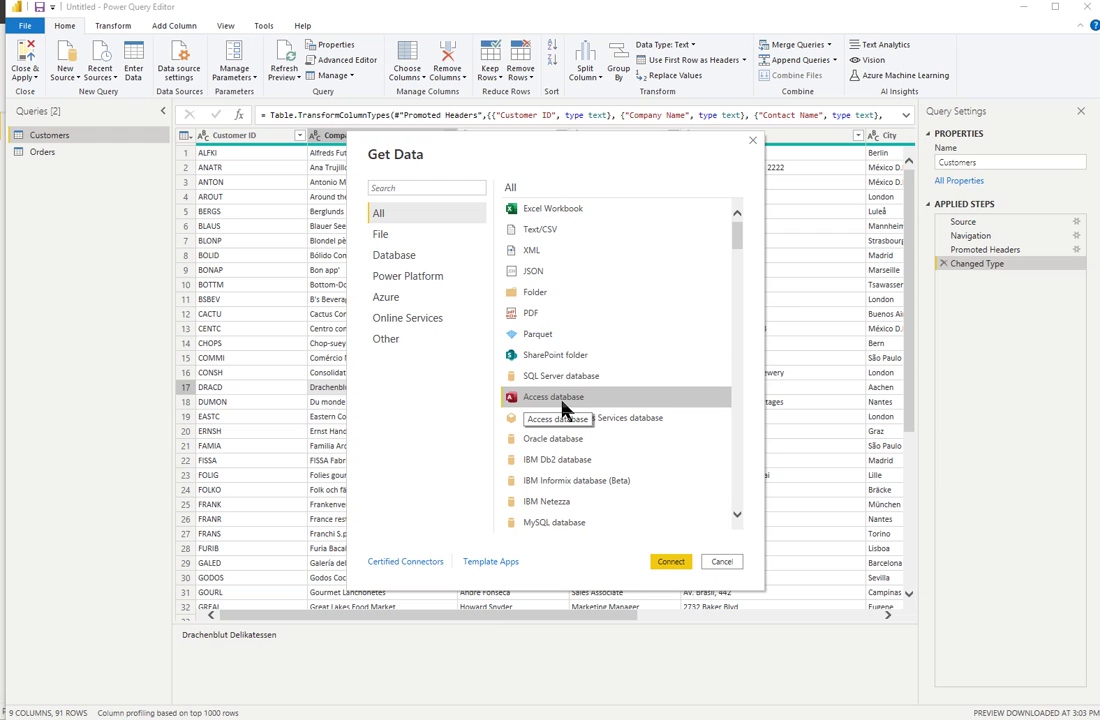
pyautogui.click(670, 562)
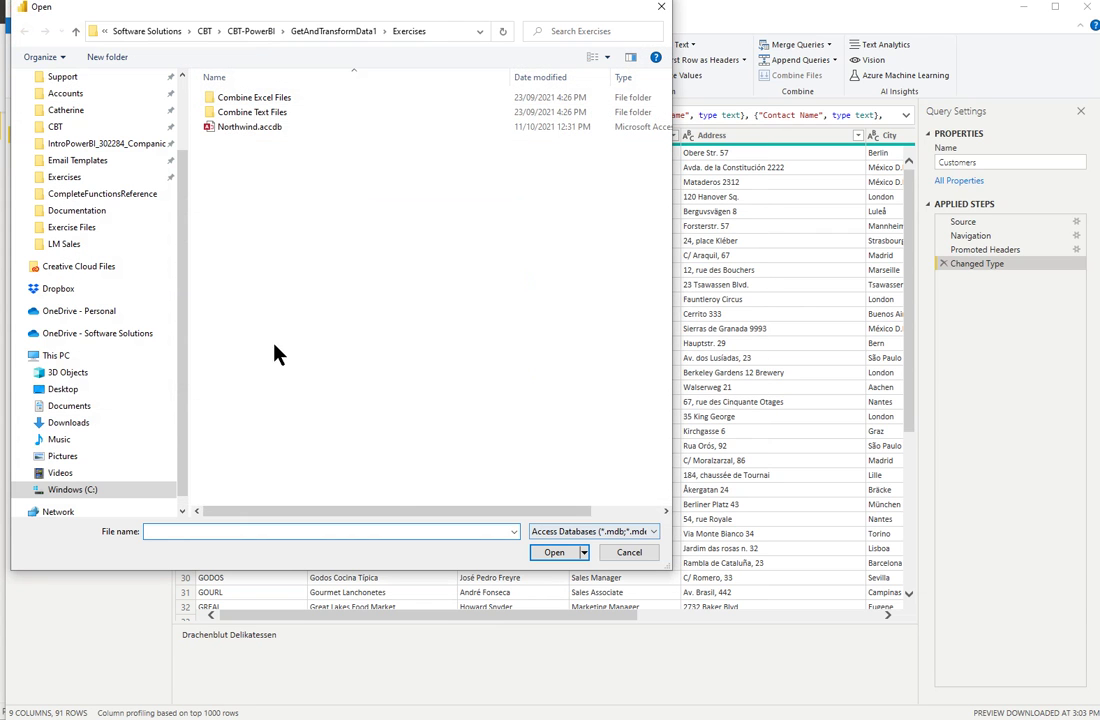
# Open Northwind.accdb from the Exercises folder into the Navigator.
pyautogui.click(250, 128)
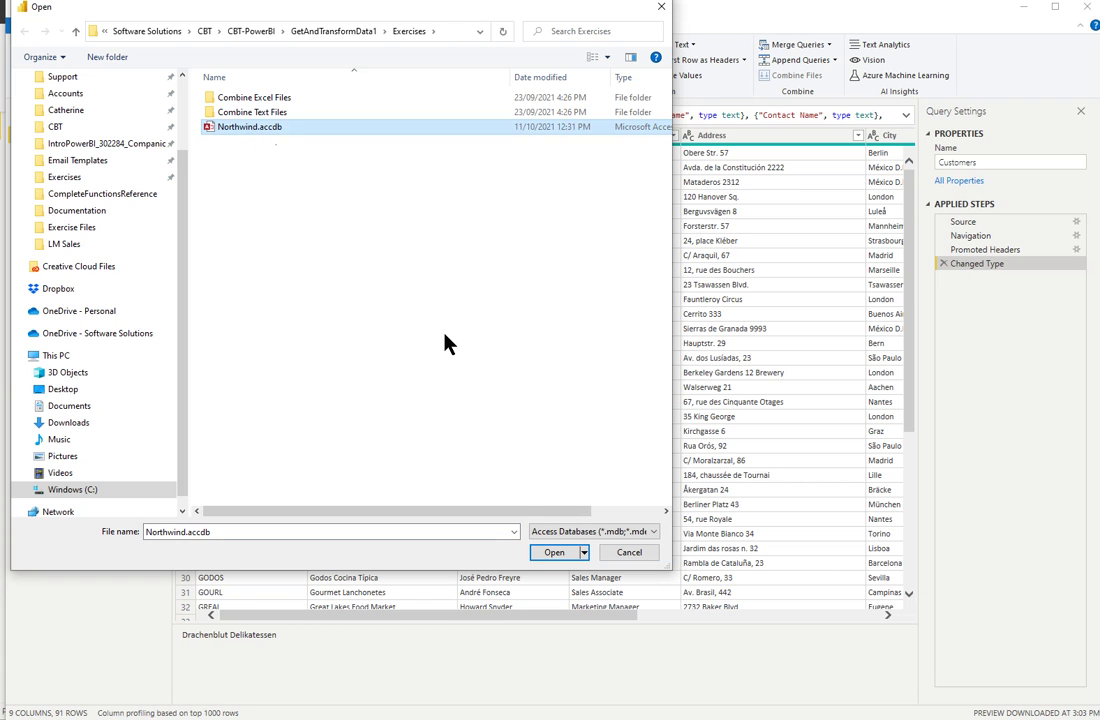
pyautogui.click(544, 554)
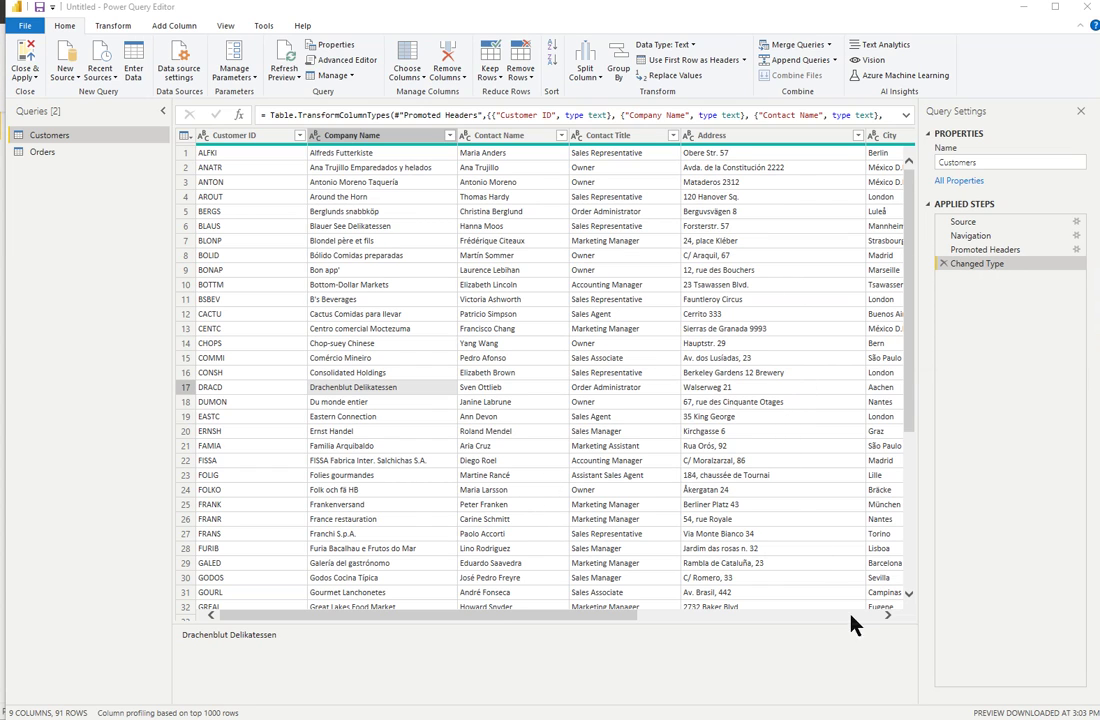
pyautogui.moveTo(765, 718)
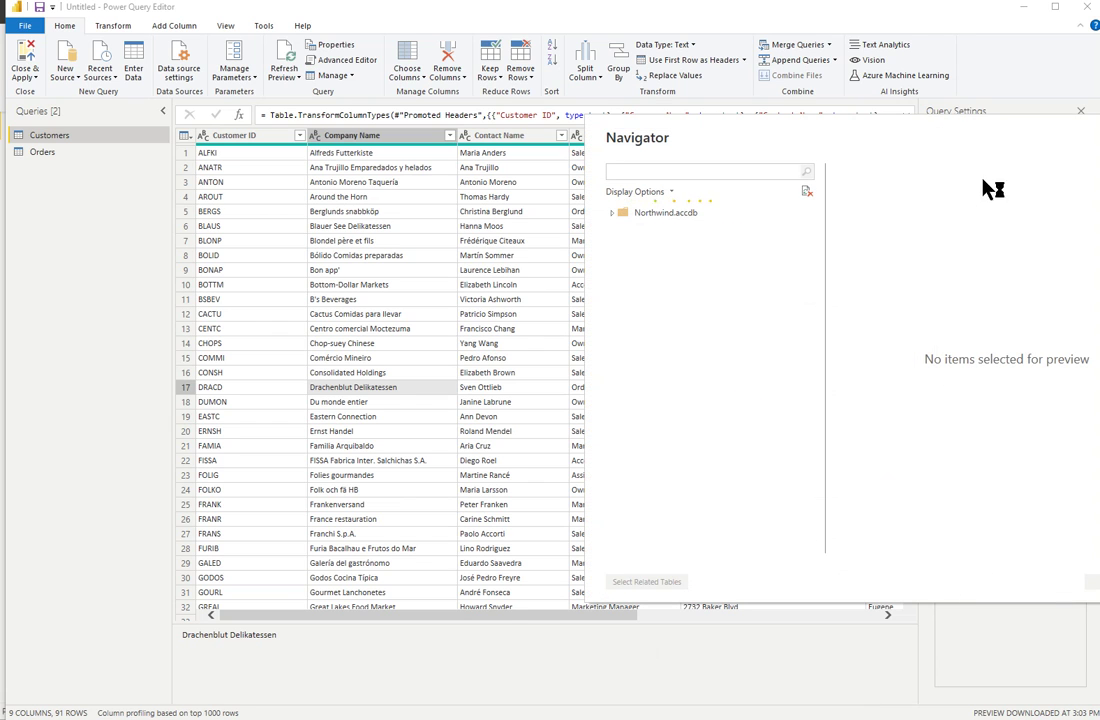
# Centre the Navigator, tick the Orders table and add its related tables.
pyautogui.moveTo(965, 137); pyautogui.dragTo(692, 142)
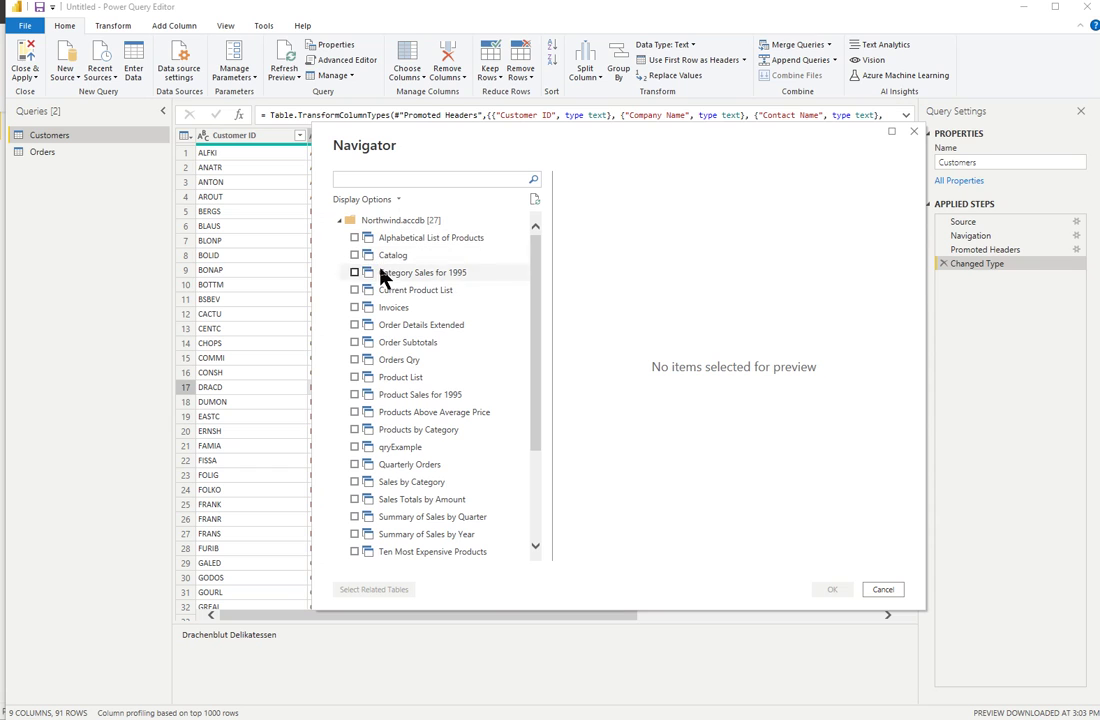
pyautogui.moveTo(541, 428); pyautogui.dragTo(539, 530)
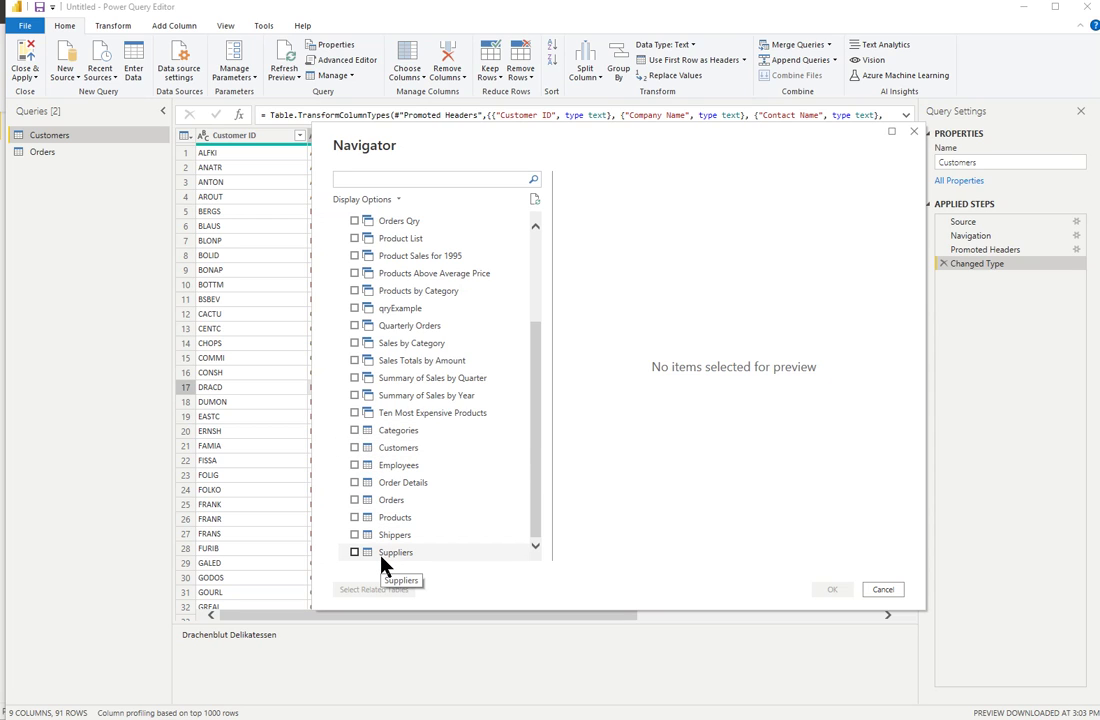
pyautogui.click(354, 500)
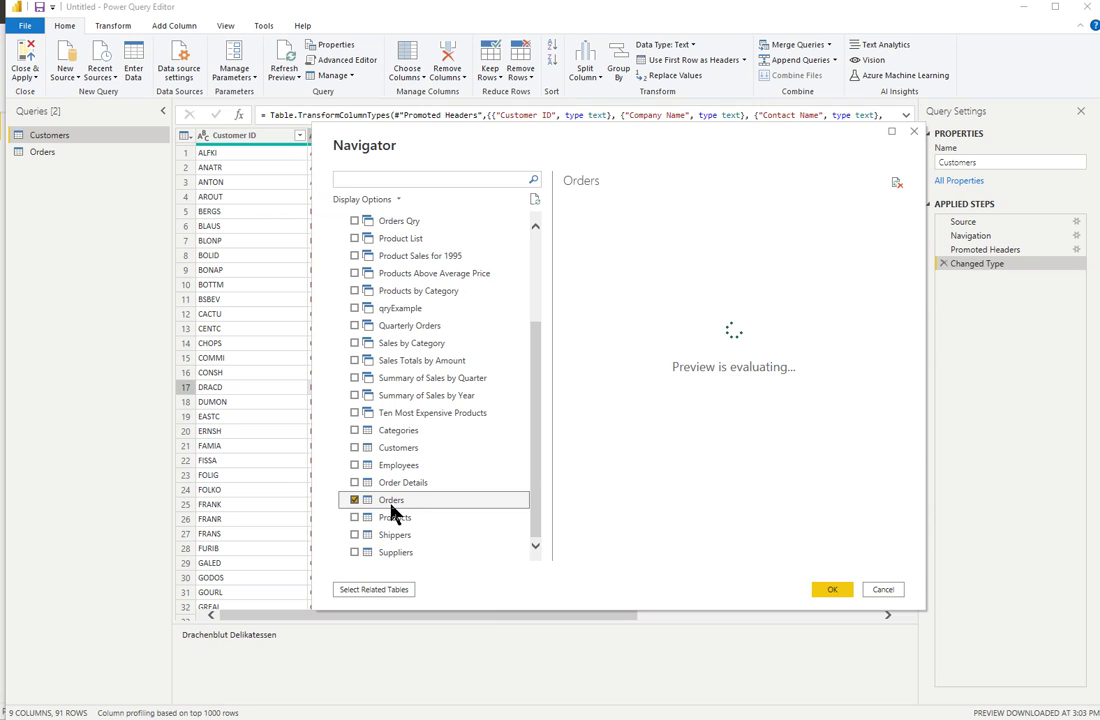
pyautogui.click(390, 590)
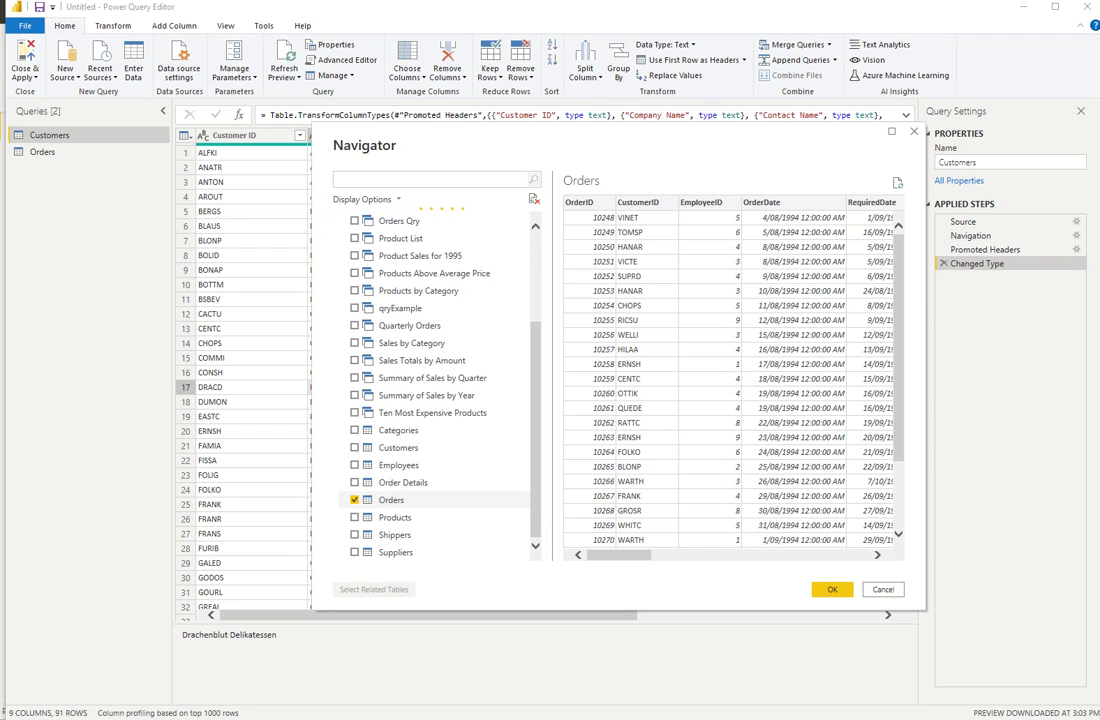
# Add tables related to Orders and Products, tick Ten Most Expensive Products, and load them as queries.
pyautogui.click(374, 589)
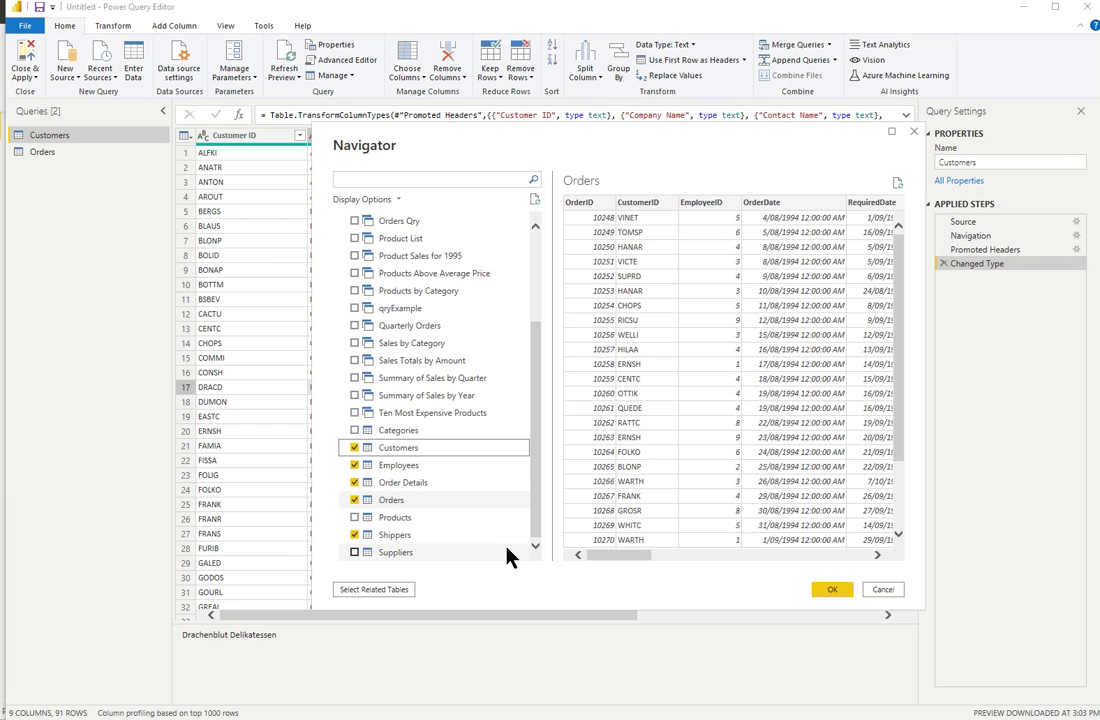
pyautogui.click(354, 517)
pyautogui.click(354, 517)
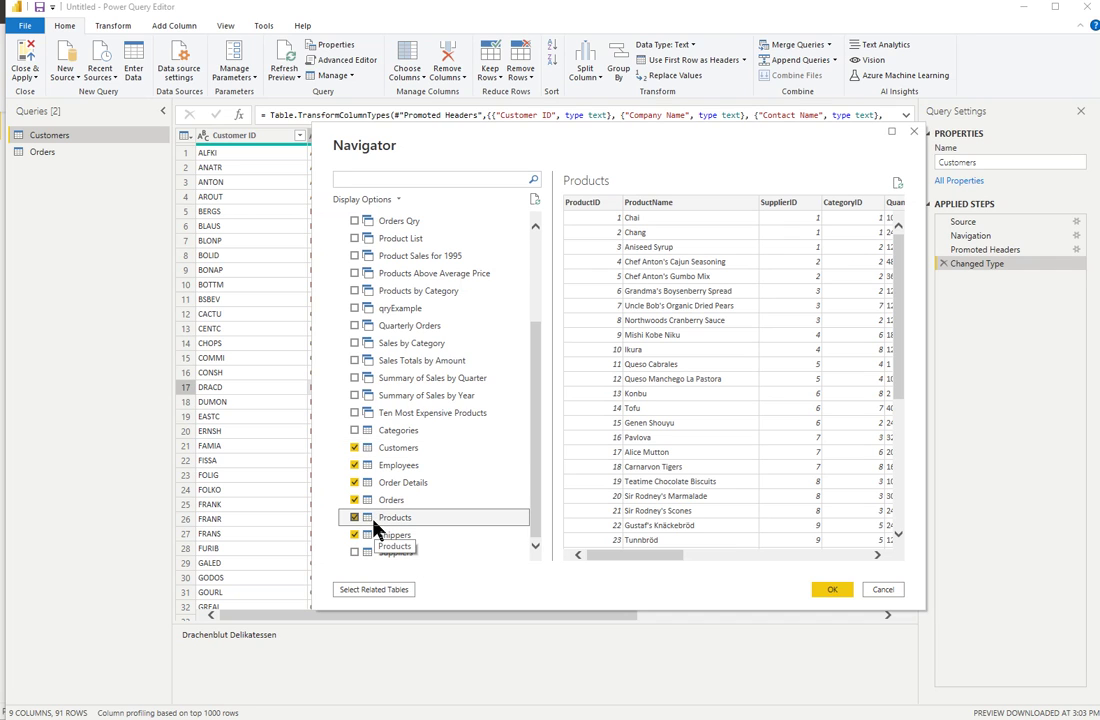
pyautogui.click(381, 593)
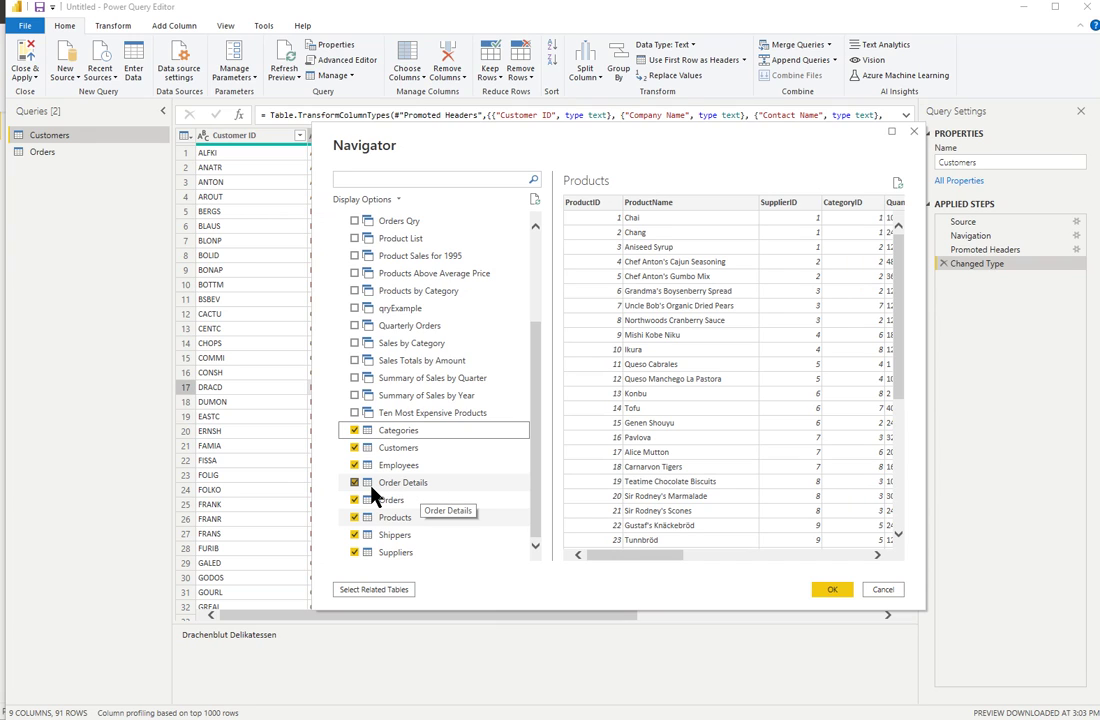
pyautogui.click(355, 414)
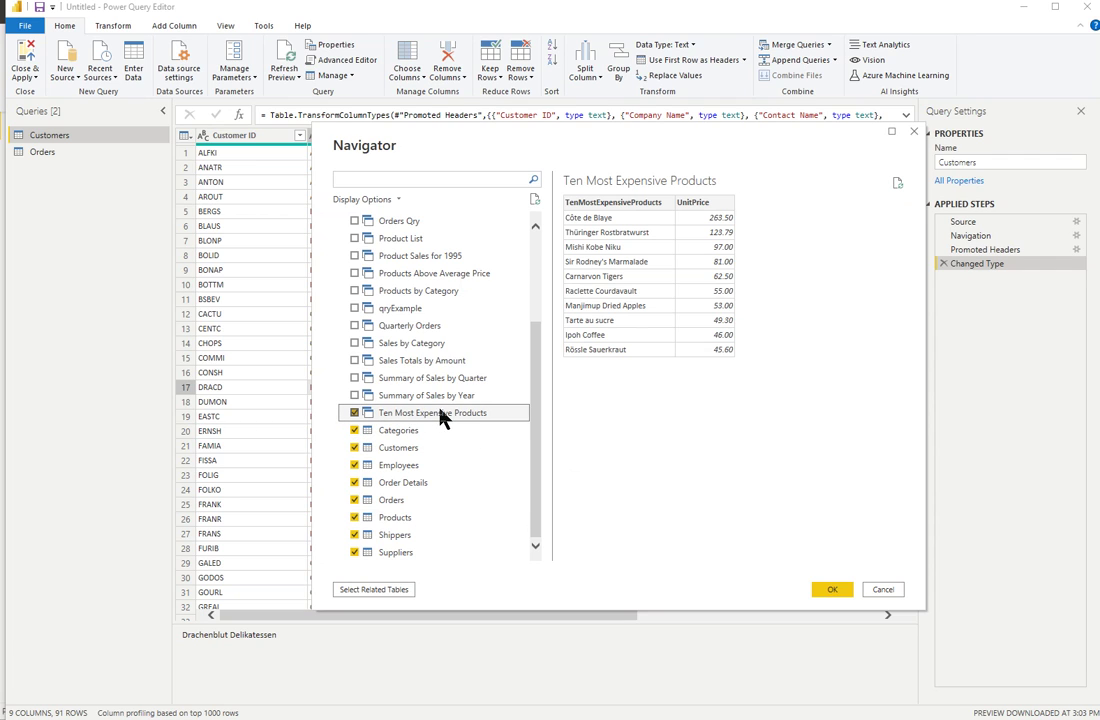
pyautogui.click(833, 590)
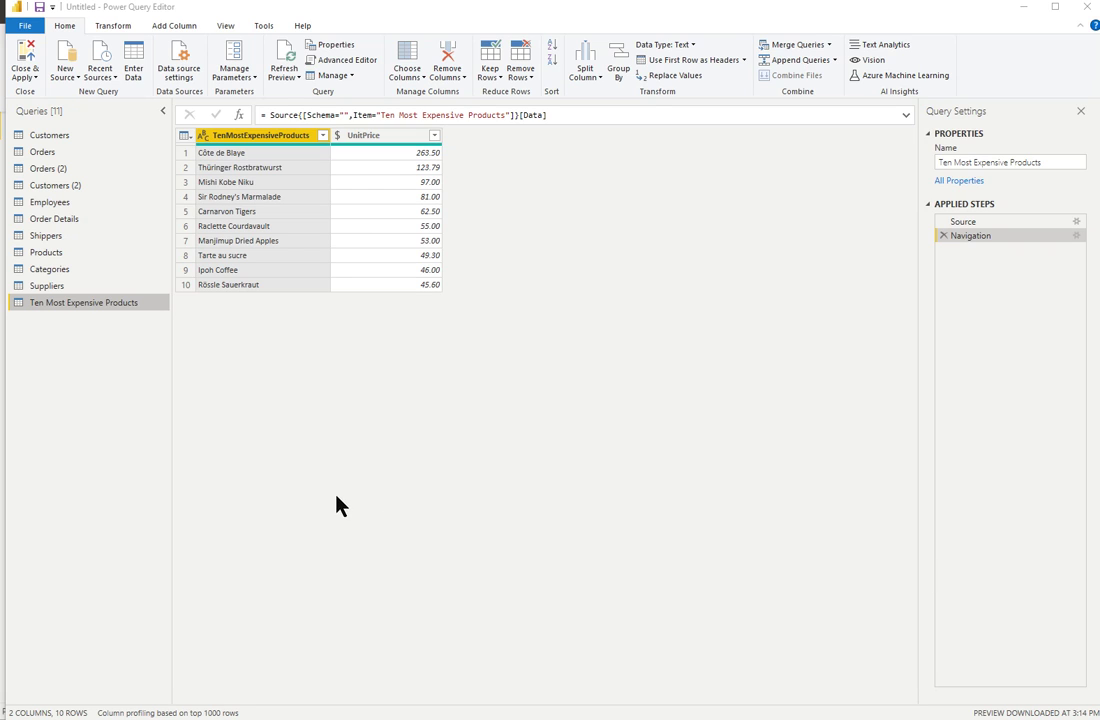
# Open the Home tab's New Source dropdown to add another query.
pyautogui.click(68, 76)
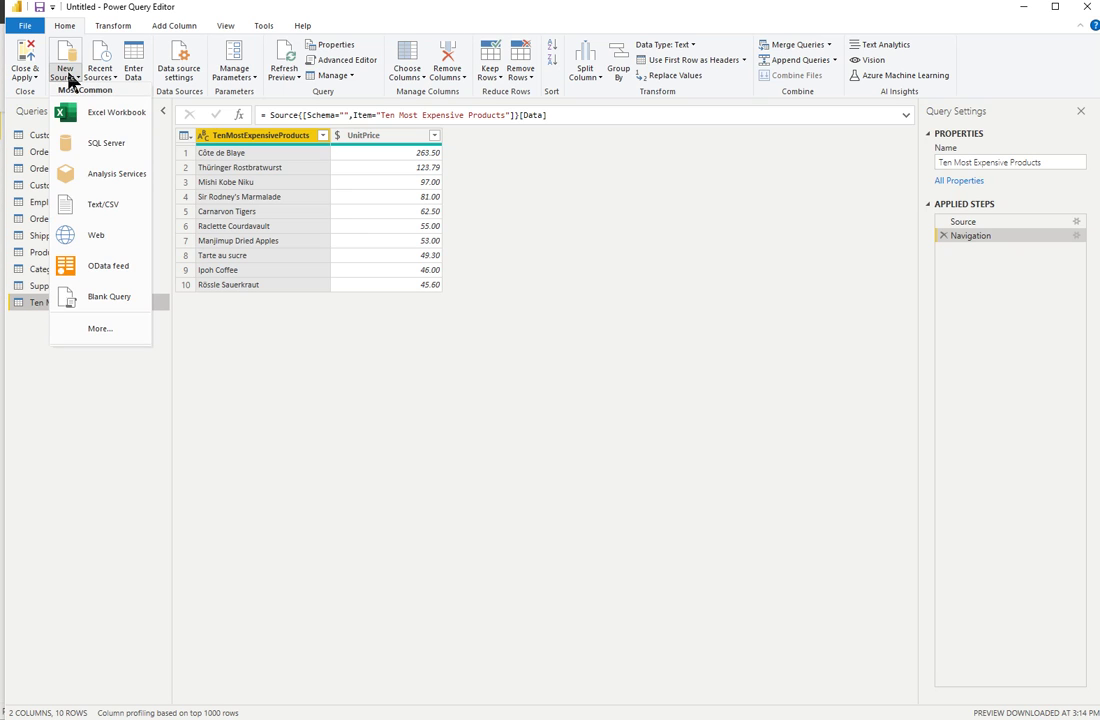
# Choose Text/CSV and open ProductSubCategories.csv from the Exercises folder.
pyautogui.click(104, 207)
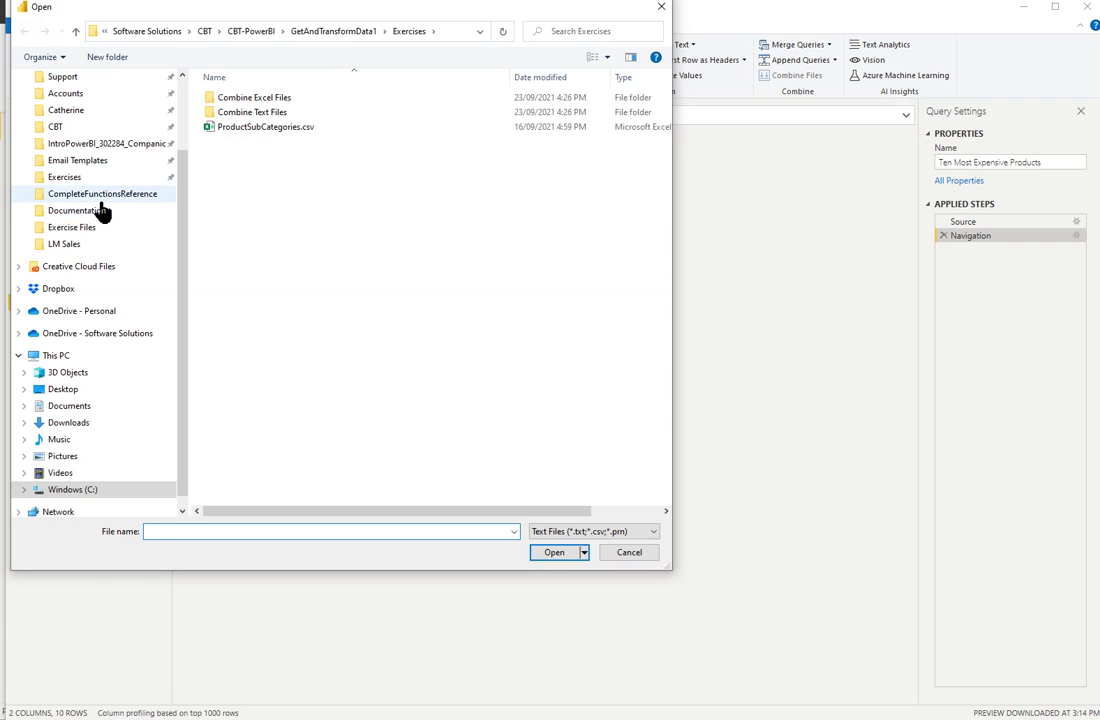
pyautogui.click(224, 131)
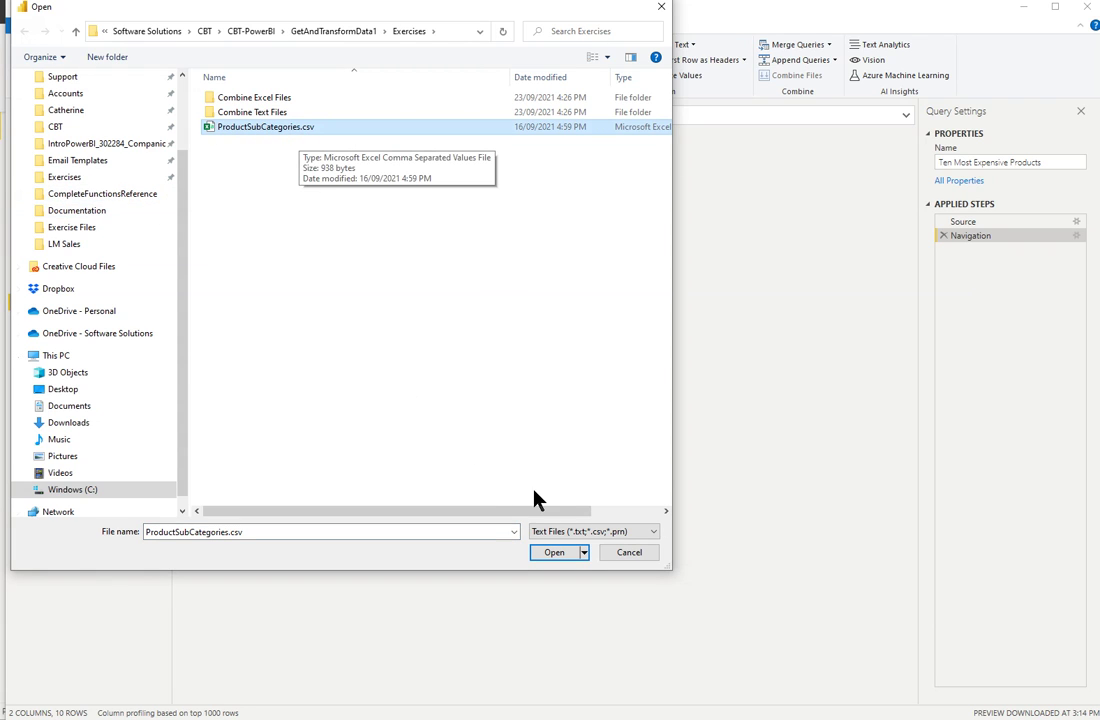
pyautogui.click(560, 557)
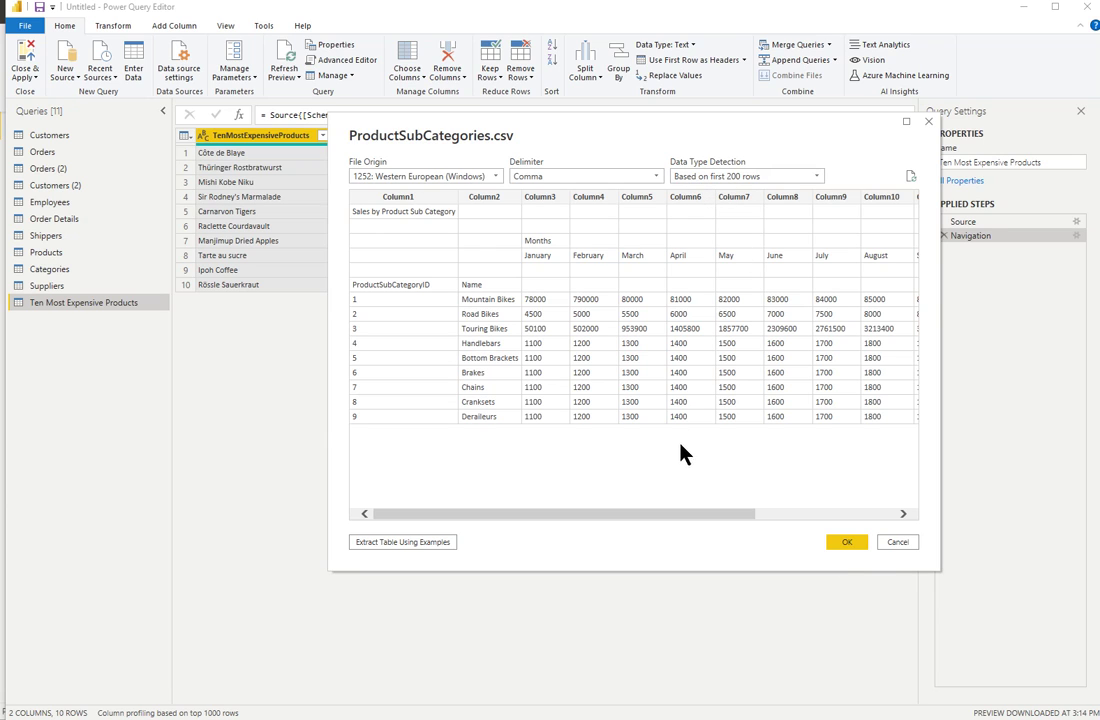
# Load the ProductSubCategories.csv preview as a new 14-column, 15-row query.
pyautogui.click(849, 542)
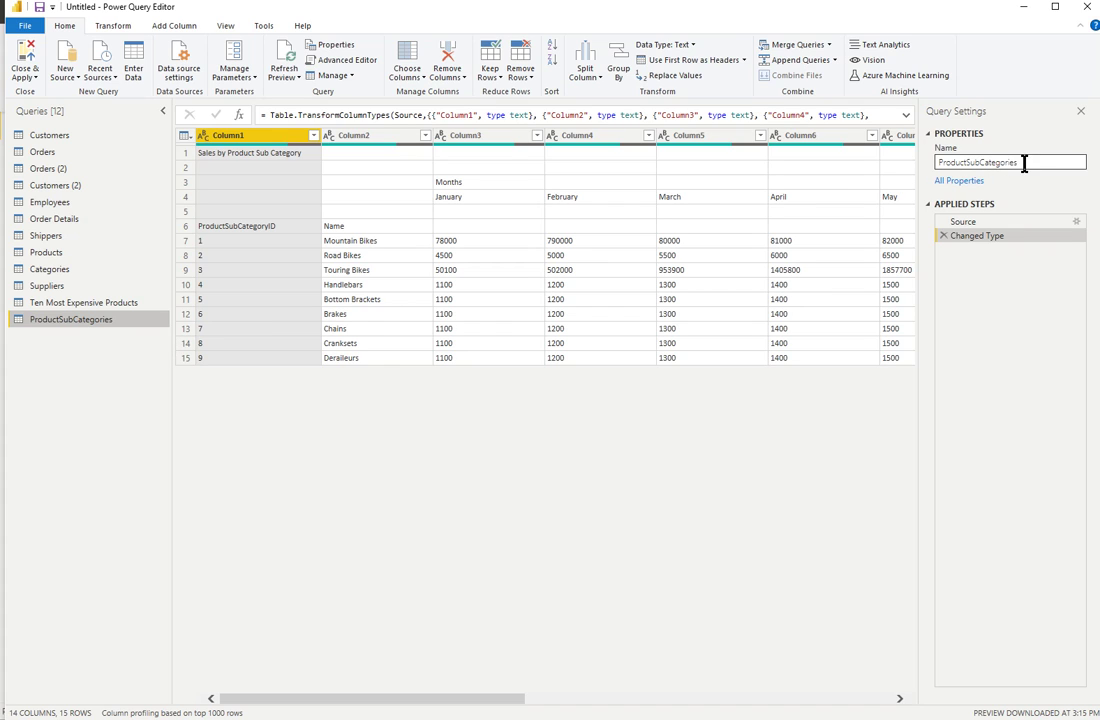
# Replace the query name in Query Settings with 'Bike Products by Month'.
pyautogui.moveTo(1020, 162); pyautogui.dragTo(922, 168)
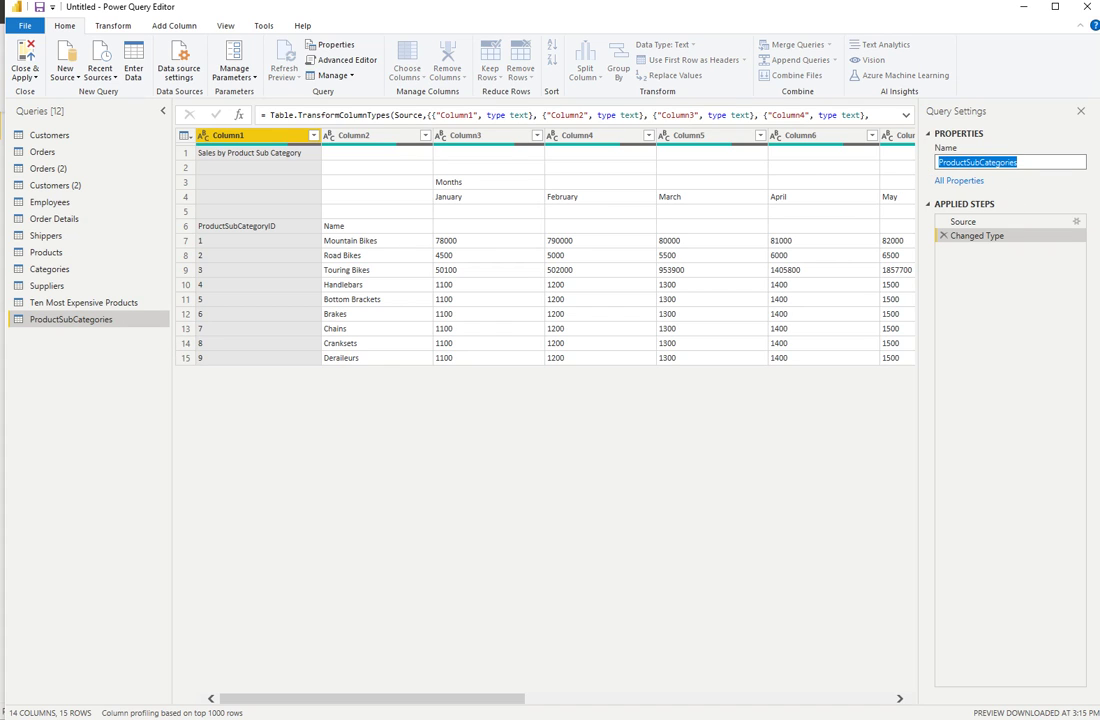
pyautogui.write('Bike Pr')
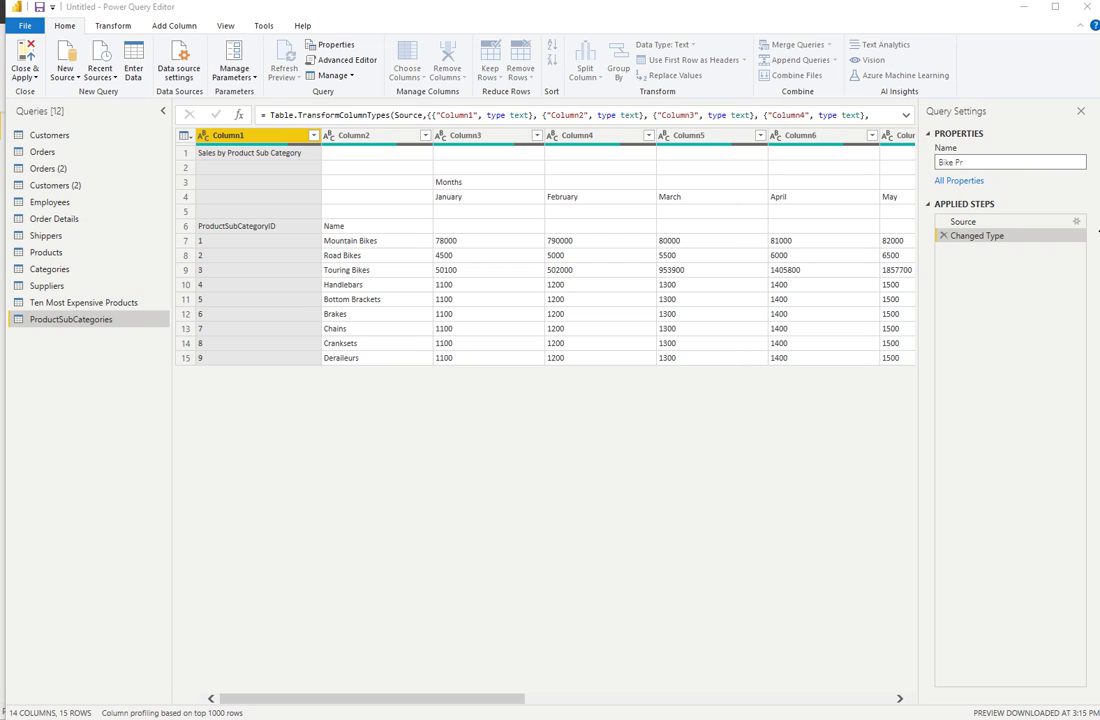
pyautogui.write('oduc')
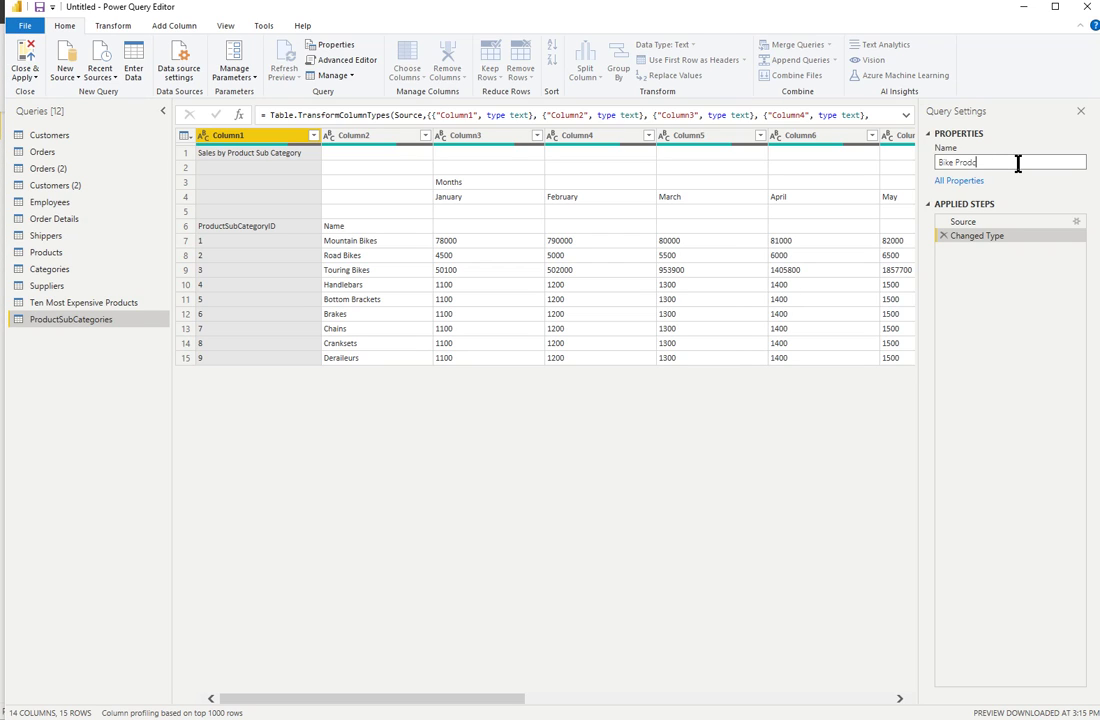
pyautogui.press('BackSpace')
pyautogui.write('ucts by Month')
pyautogui.press('Return')
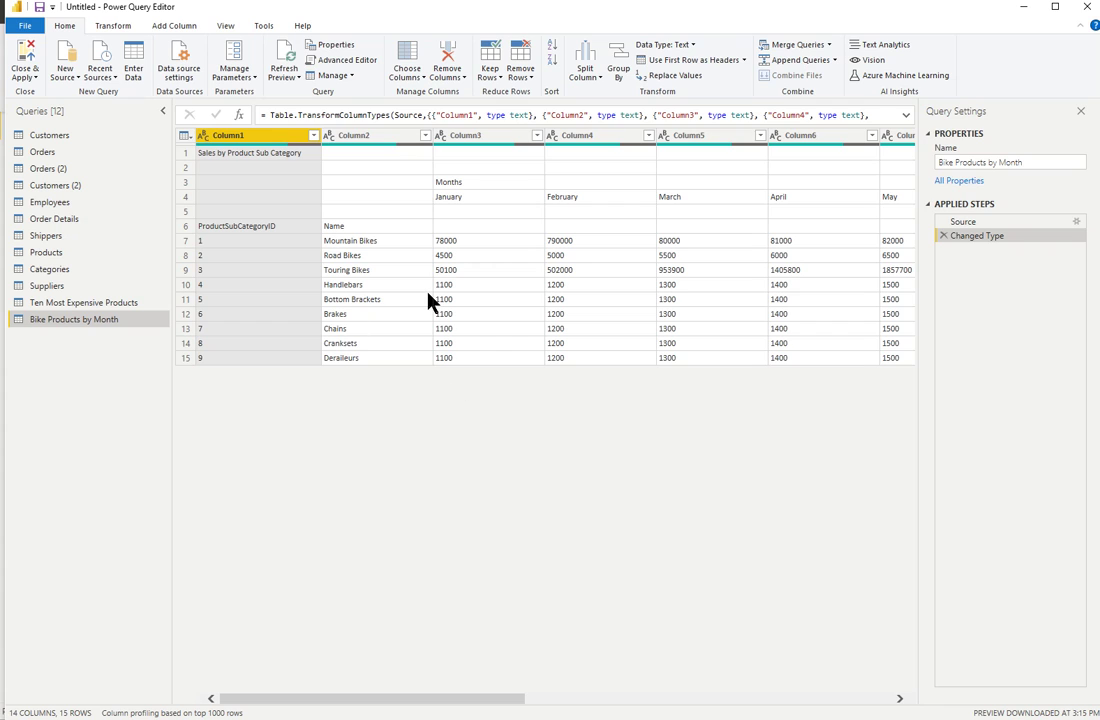
# Start a new Enter Data table with two columns named Name and Phone.
pyautogui.click(135, 67)
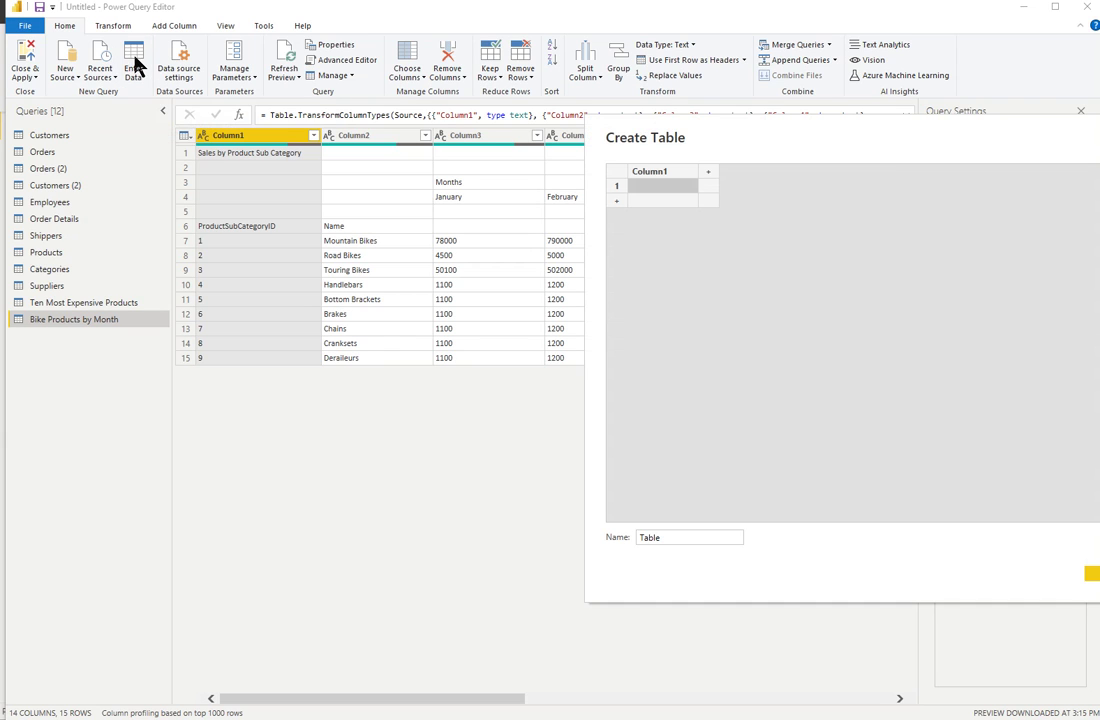
pyautogui.moveTo(928, 141); pyautogui.dragTo(695, 170)
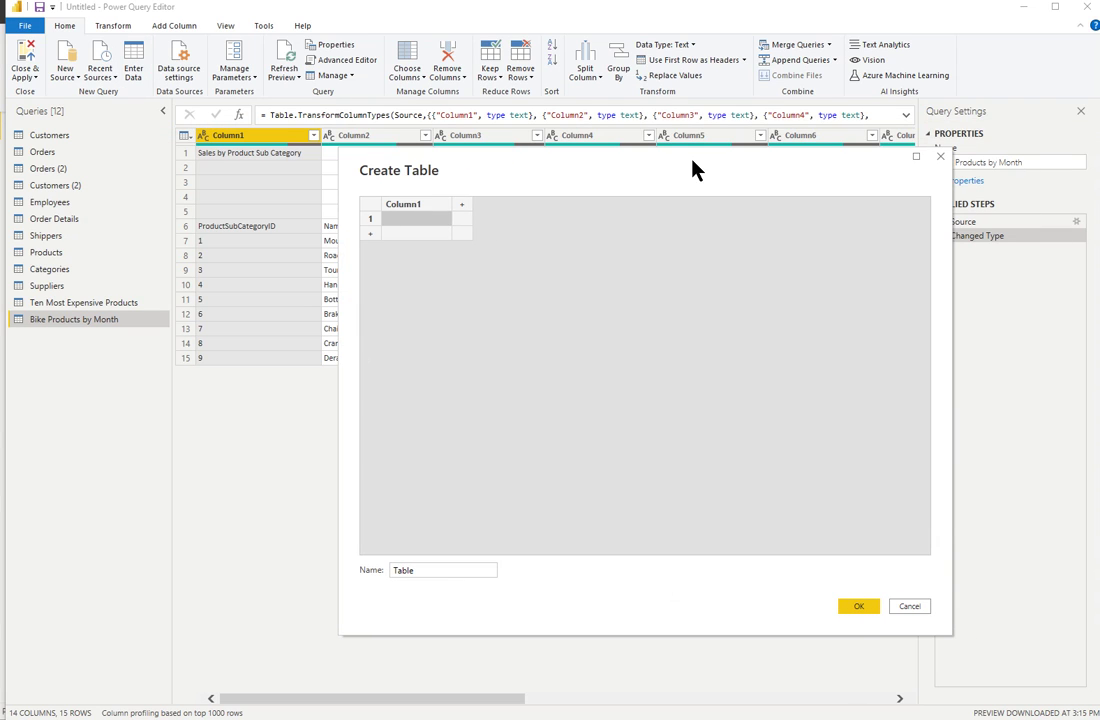
pyautogui.click(420, 217)
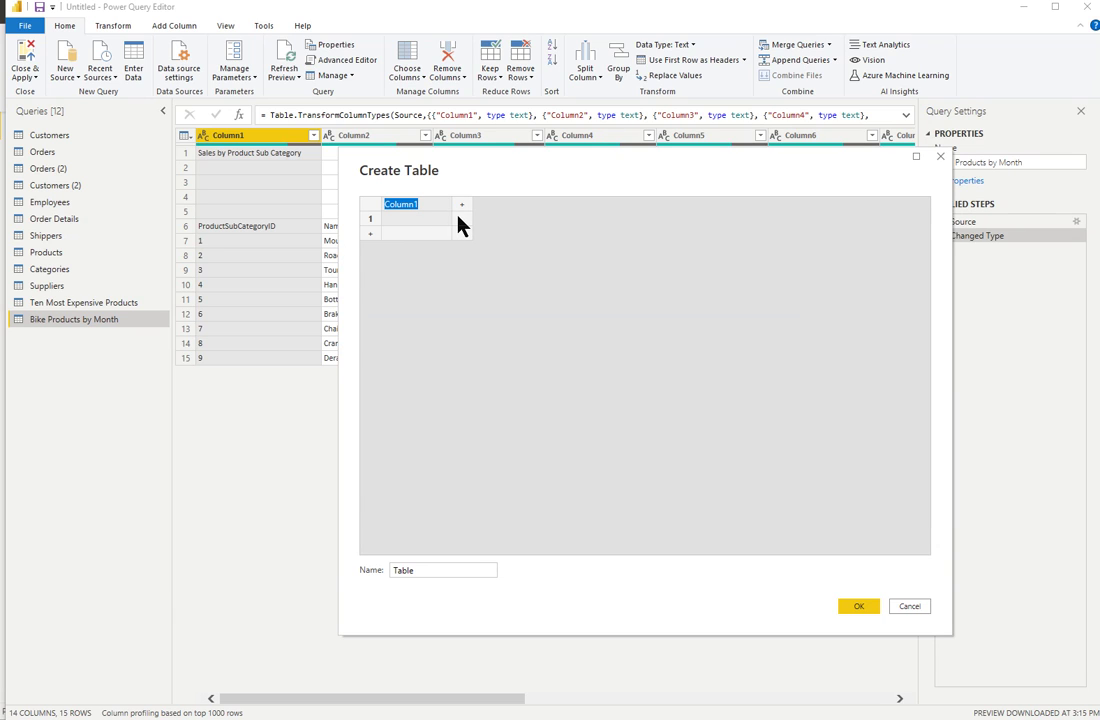
pyautogui.write('Name')
pyautogui.click(463, 204)
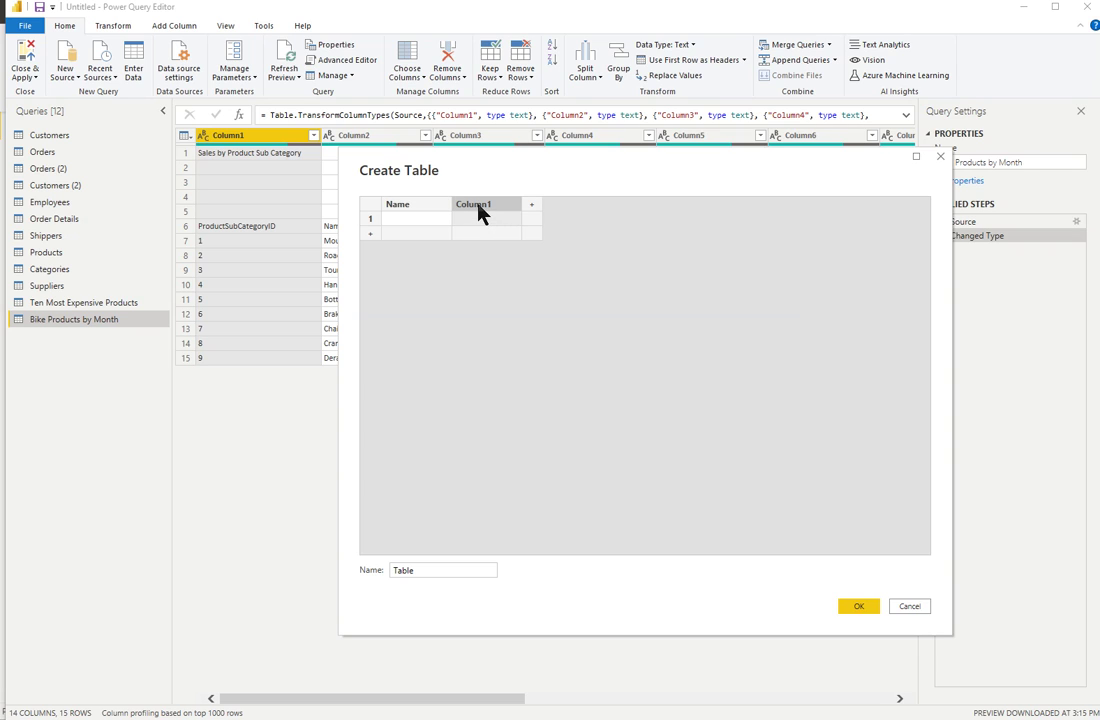
pyautogui.doubleClick(474, 204)
pyautogui.write('Phone')
# Enter two rows, each holding a volunteer's full name and phone number.
pyautogui.click(436, 226)
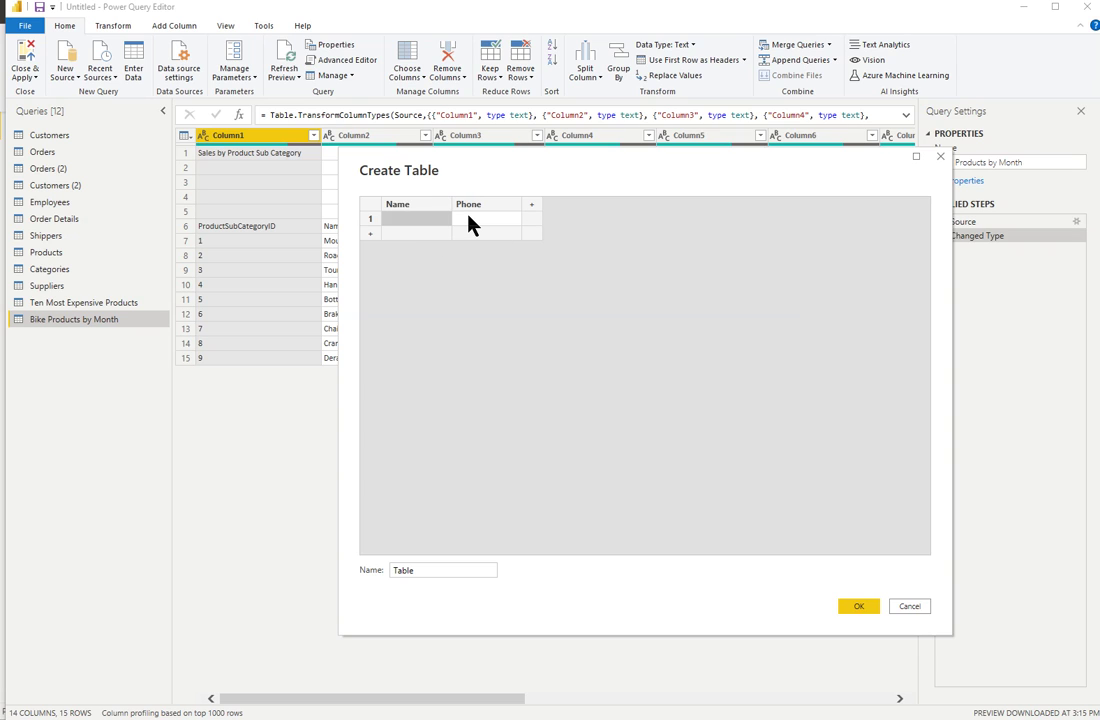
pyautogui.click(470, 222)
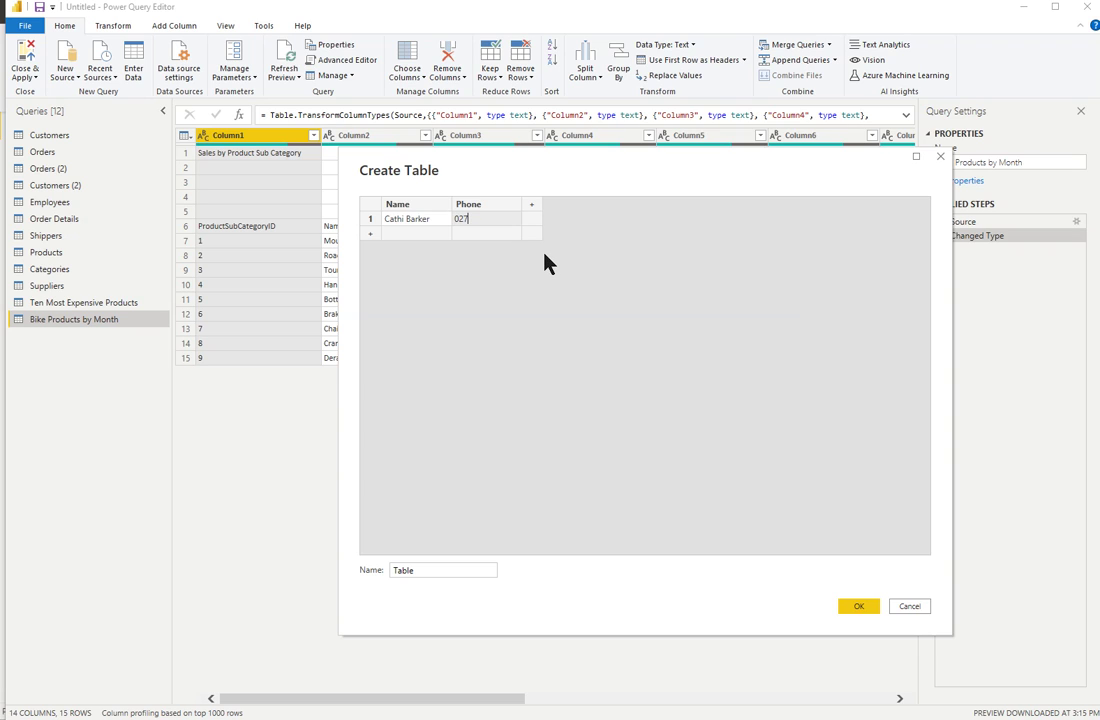
pyautogui.click(405, 237)
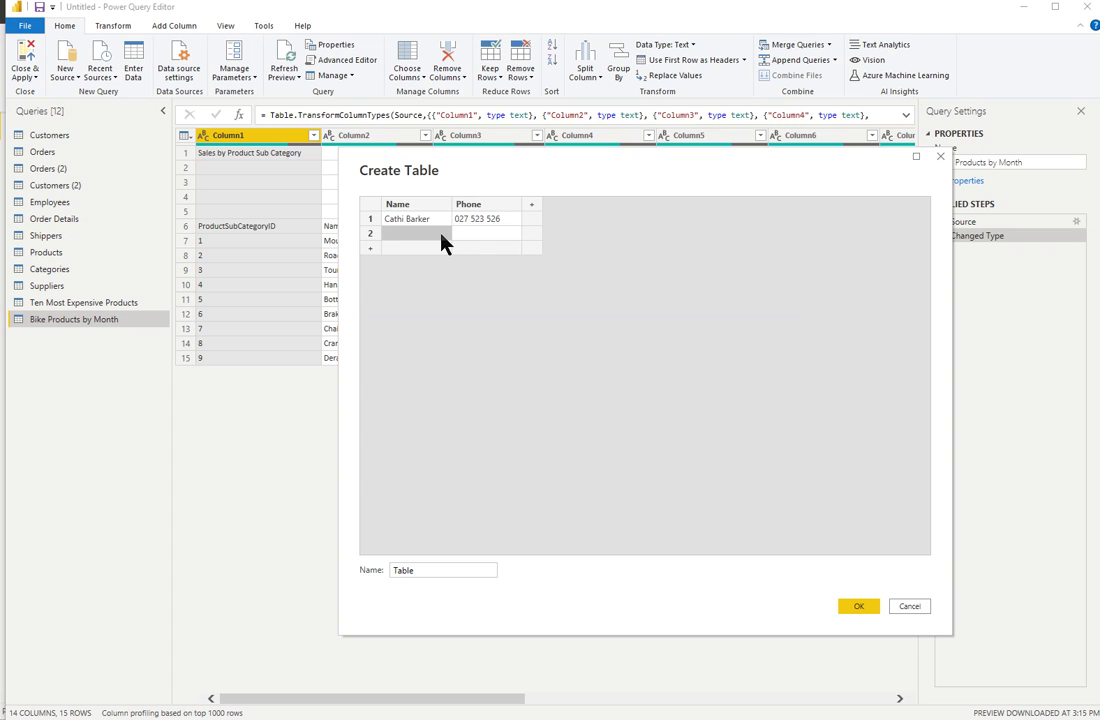
pyautogui.click(475, 236)
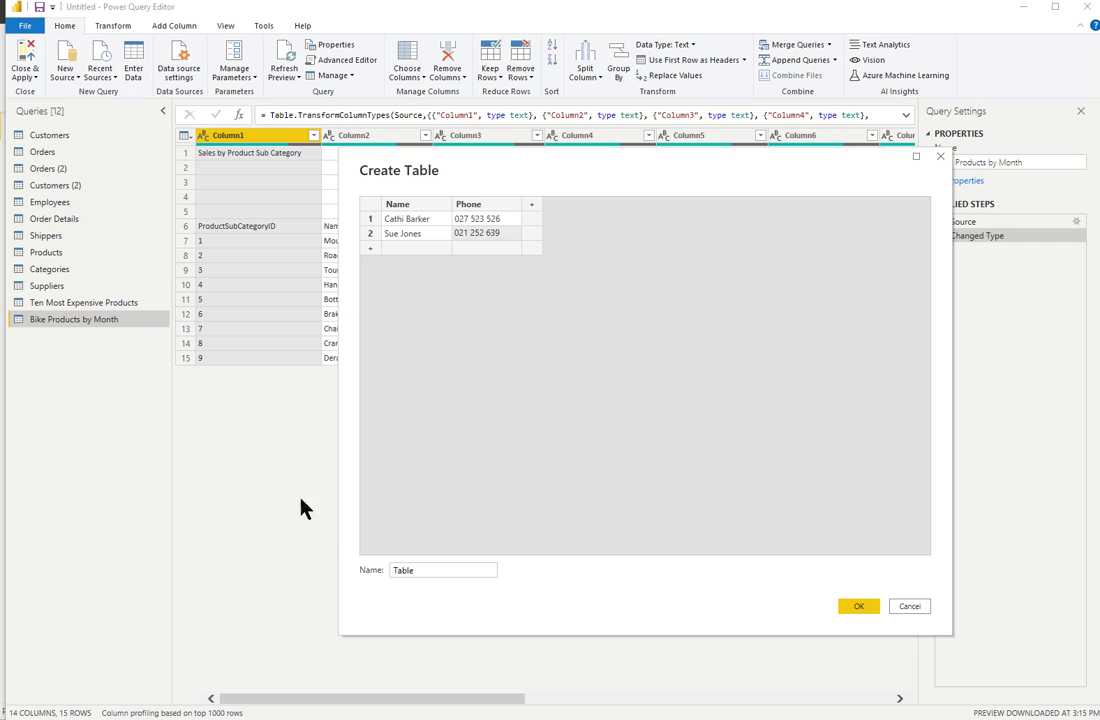
# Name the table 'Volunteers List' and create it as a query.
pyautogui.moveTo(437, 572); pyautogui.dragTo(393, 575)
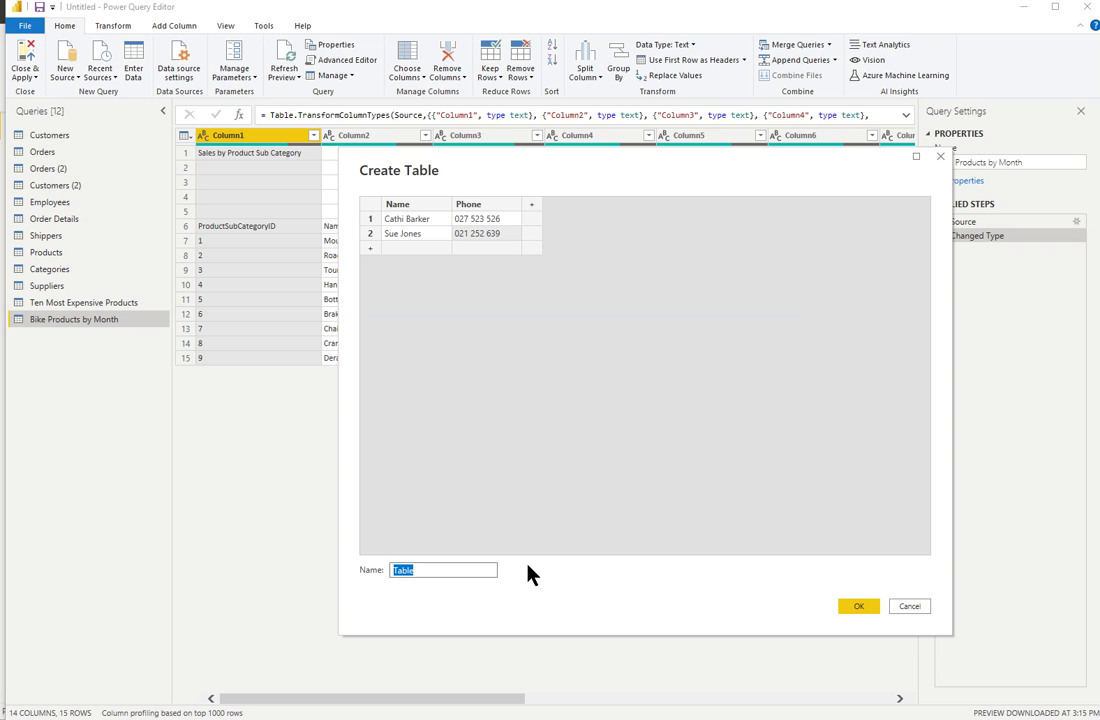
pyautogui.write('Volunteers List')
pyautogui.click(870, 607)
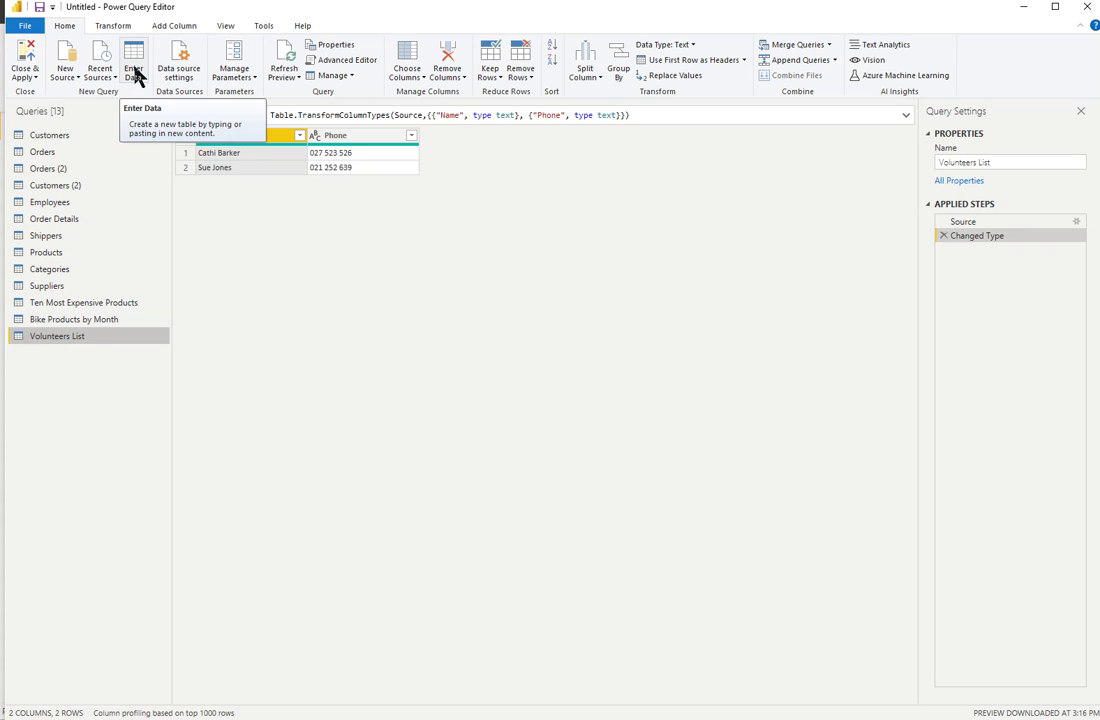
pyautogui.click(60, 68)
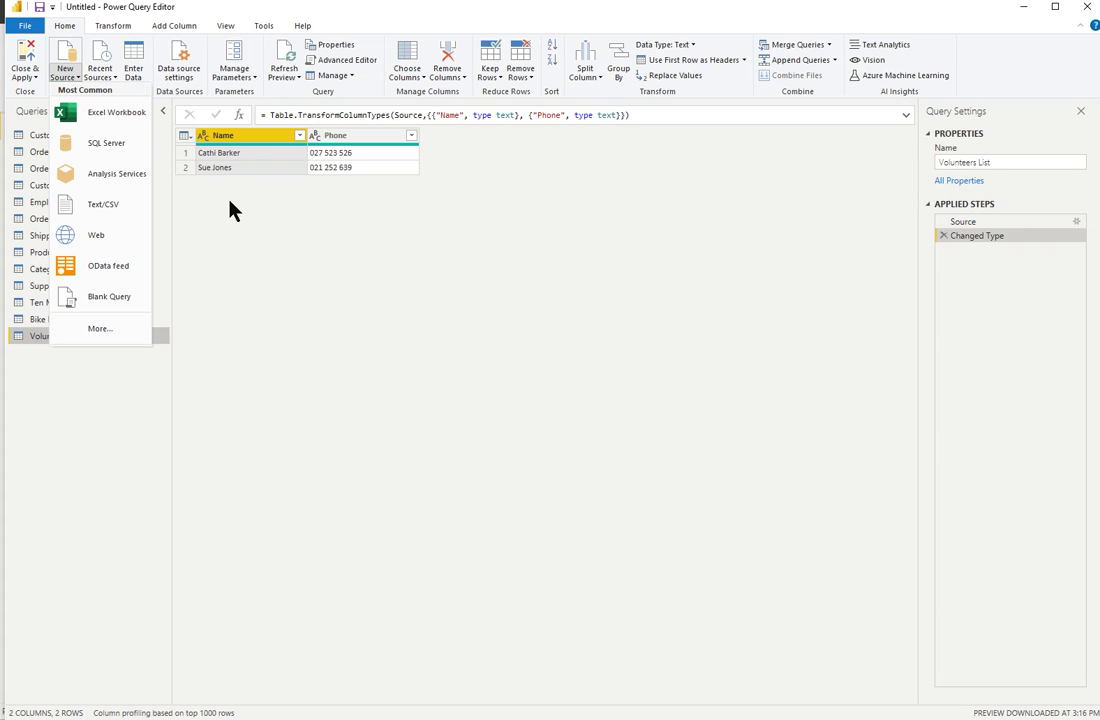
pyautogui.click(265, 218)
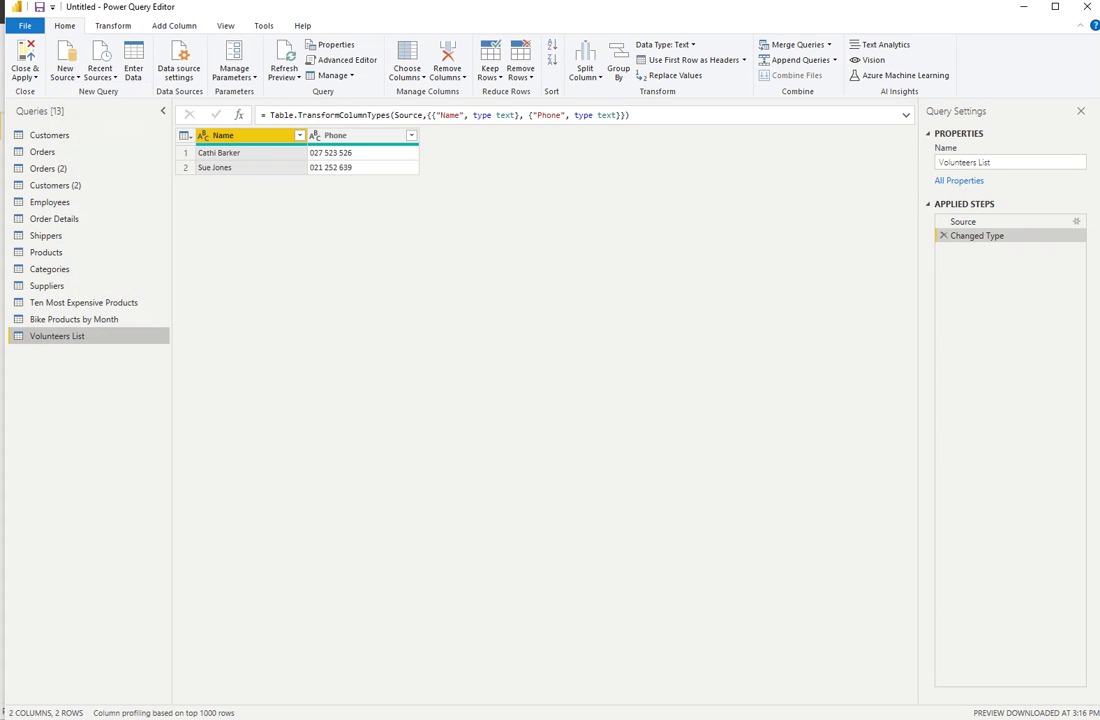